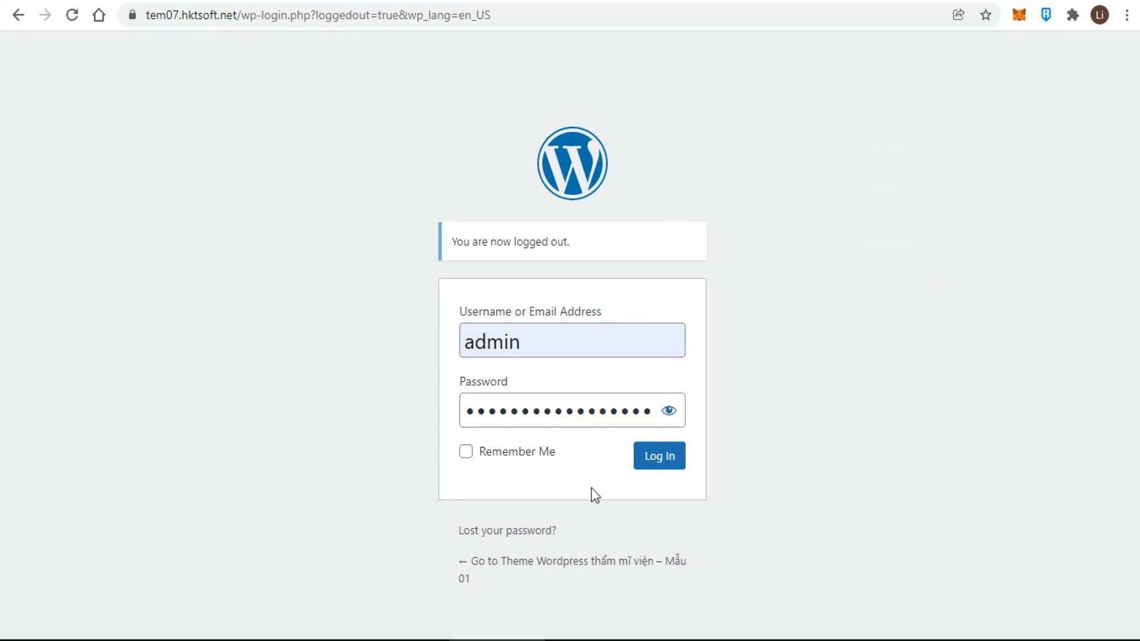
Log in to the admin area and go to Plugins > Add New
click(662, 458)
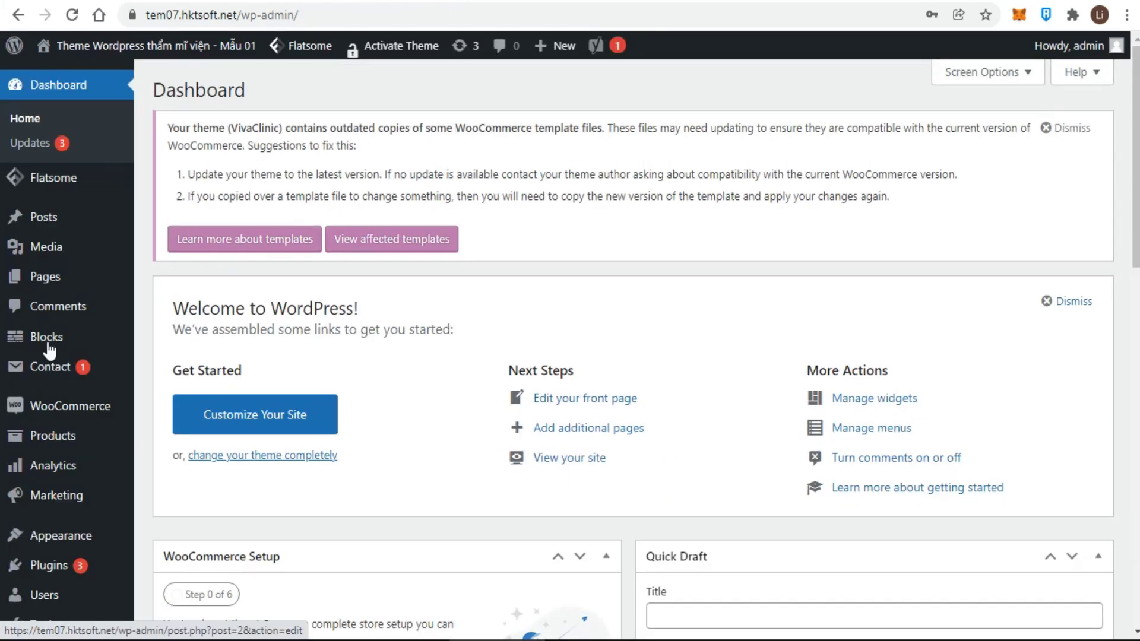
mouse_move(55, 575)
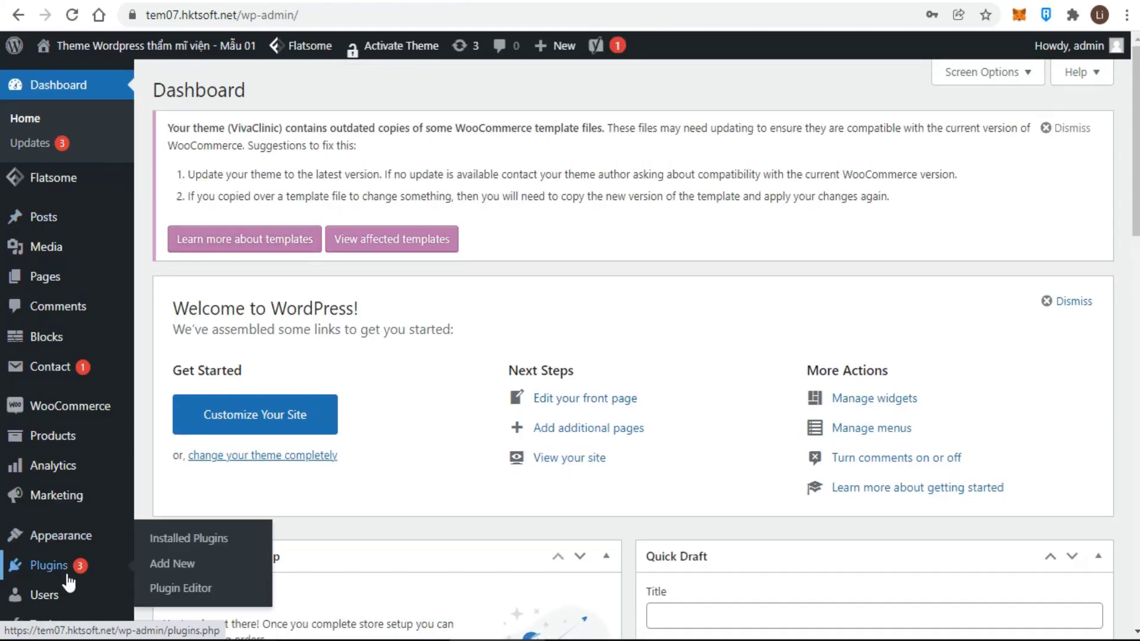
click(162, 565)
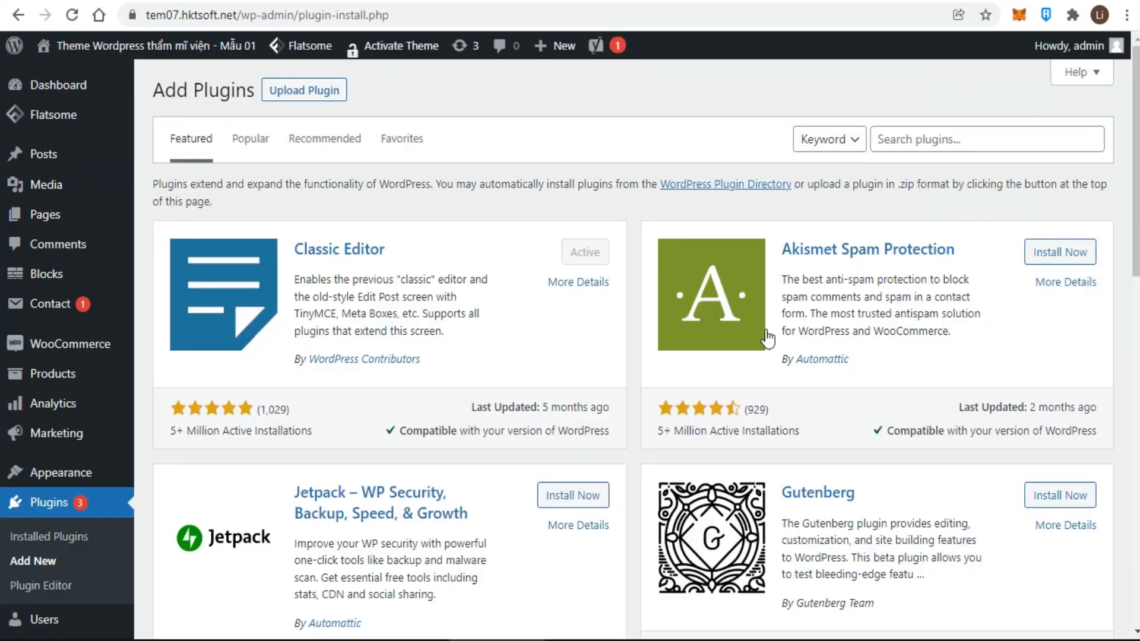
Search for 'advanced editor tools', then install and activate the plugin
click(918, 146)
text(advanced editor tools)
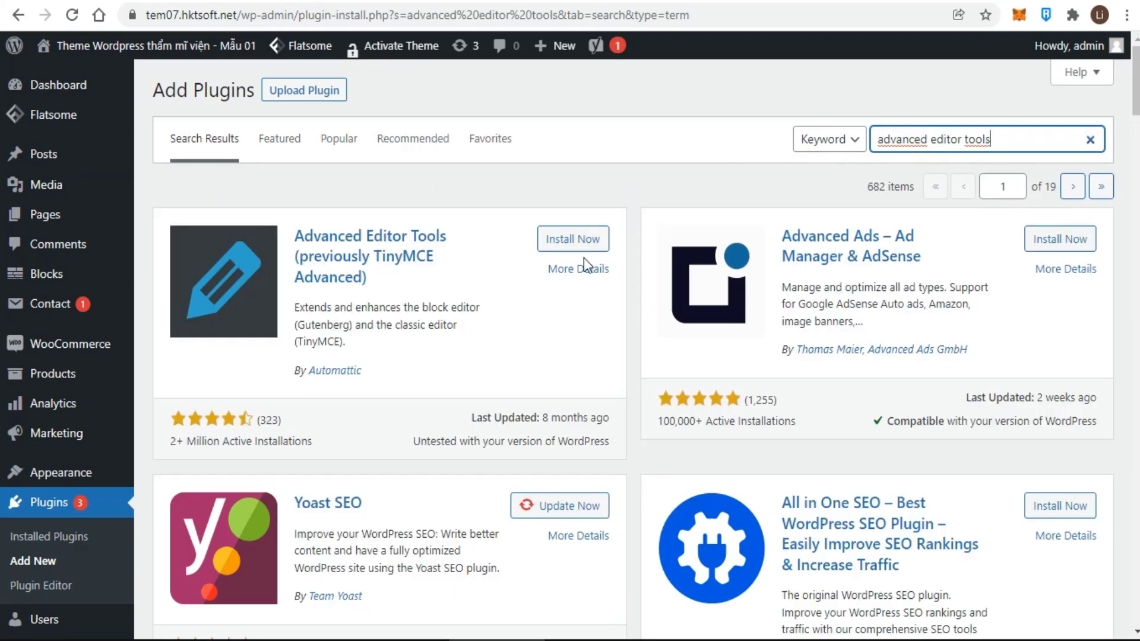
click(567, 241)
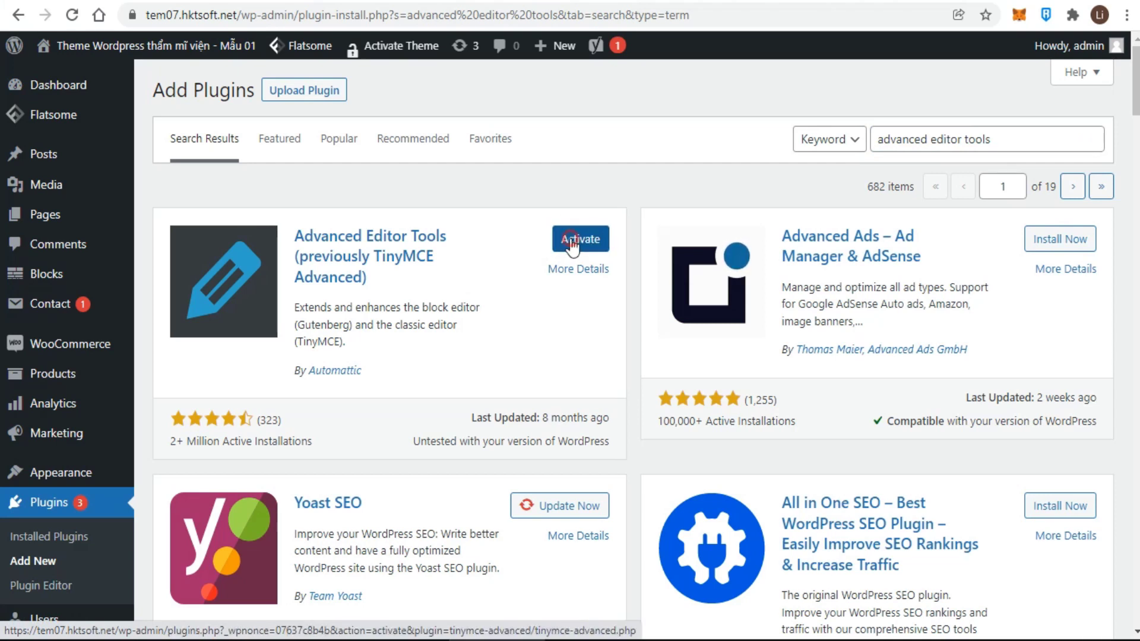
click(569, 245)
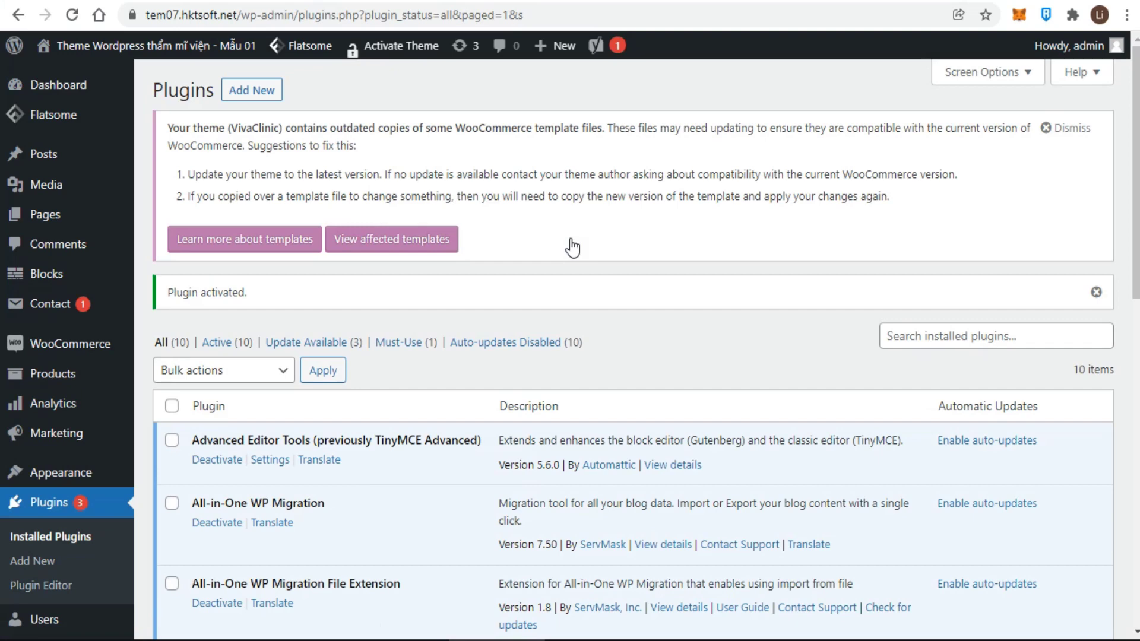
Open Settings > Advanced Editor Tools from the admin sidebar
scroll(572, 246, down, 5)
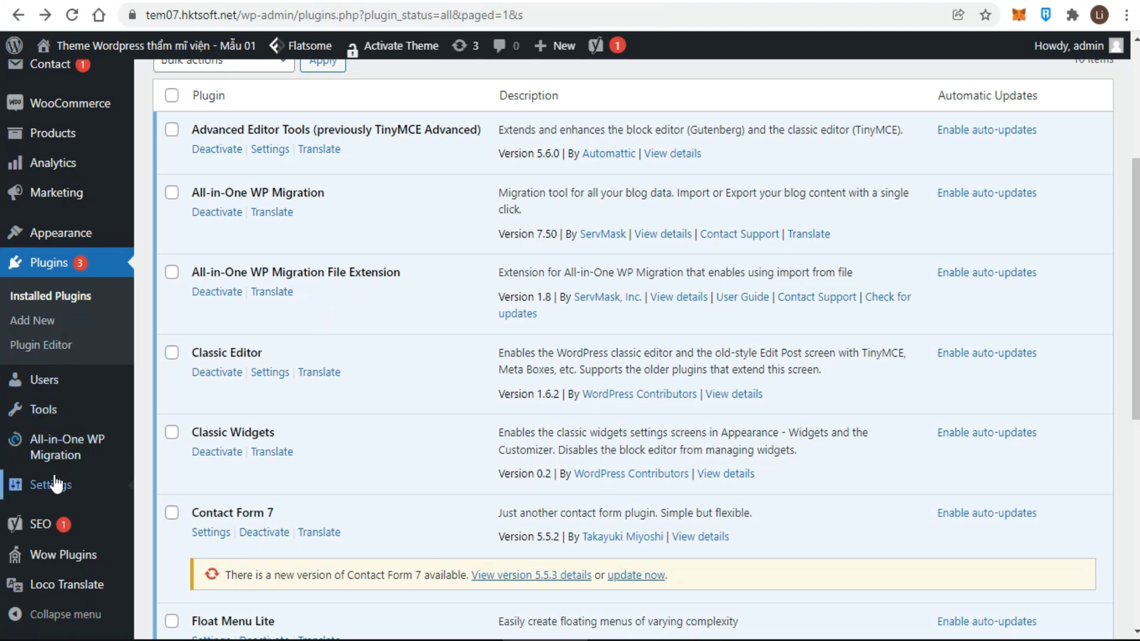
scroll(50, 499, down, 2)
mouse_move(50, 505)
click(186, 575)
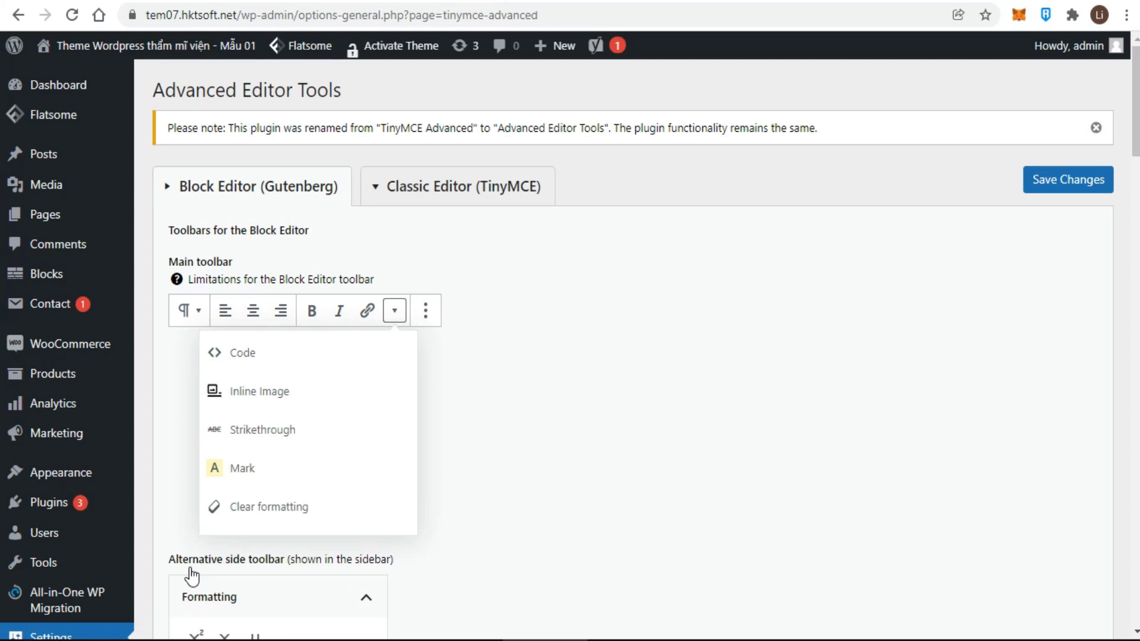
View the Classic Editor (TinyMCE) settings, then return to the Block Editor (Gutenberg) settings
click(441, 193)
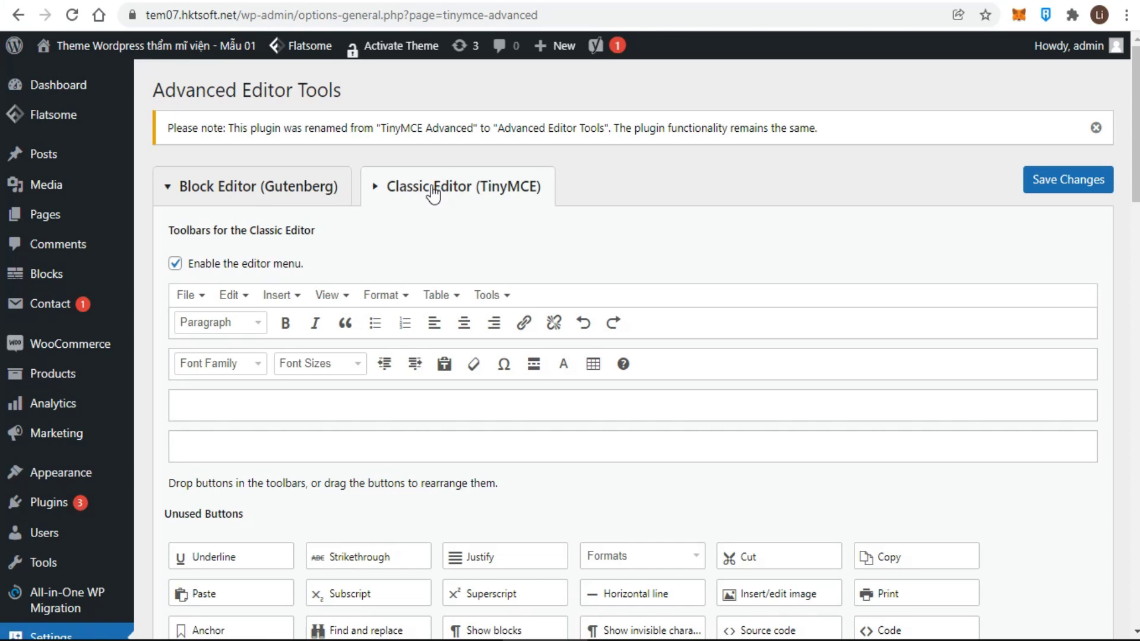
click(255, 190)
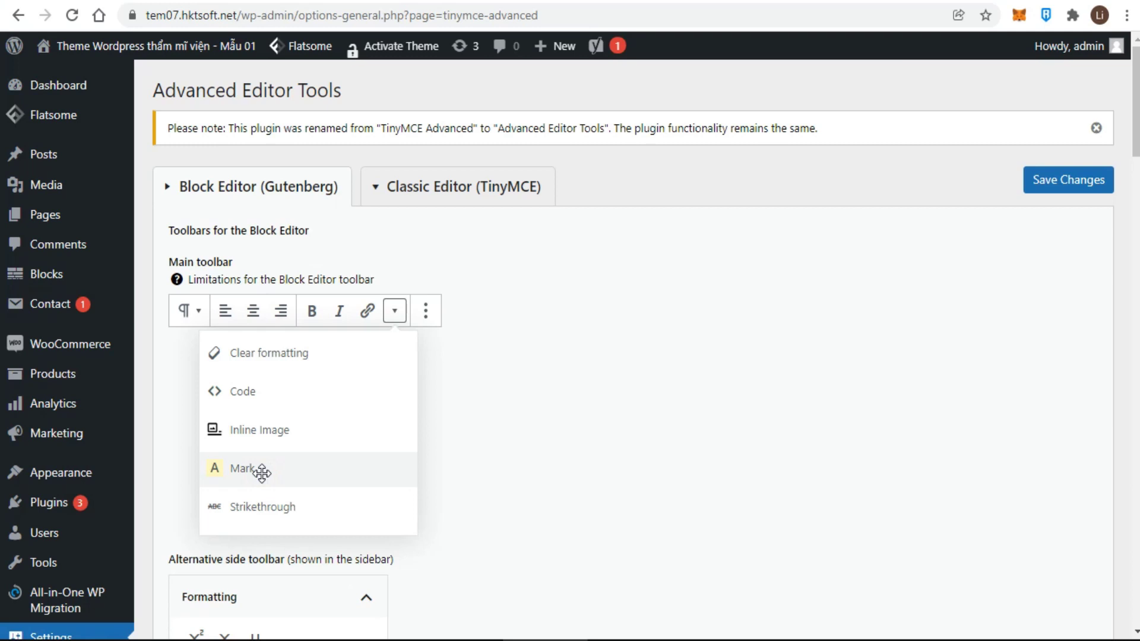
Try moving Underline into the extra formats list, then return it to the Formatting toolbar
scroll(261, 473, down, 3)
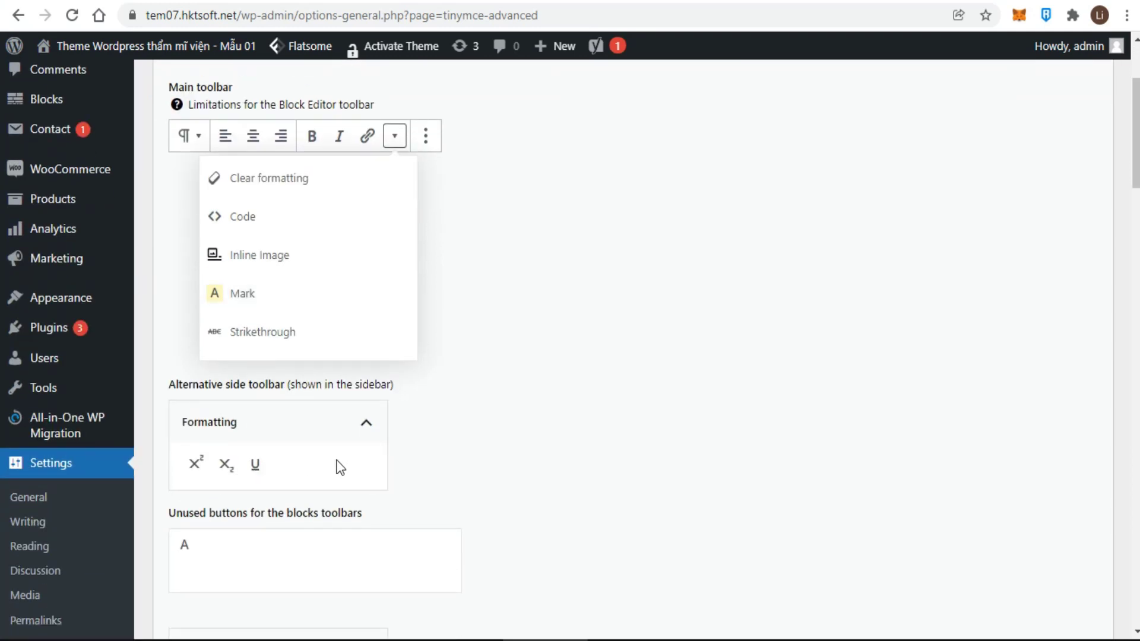
scroll(336, 466, down, 2)
scroll(321, 458, up, 2)
drag(257, 465, 297, 326)
drag(265, 365, 380, 472)
Move Superscript from the Formatting side toolbar into Unused buttons
scroll(682, 463, down, 20)
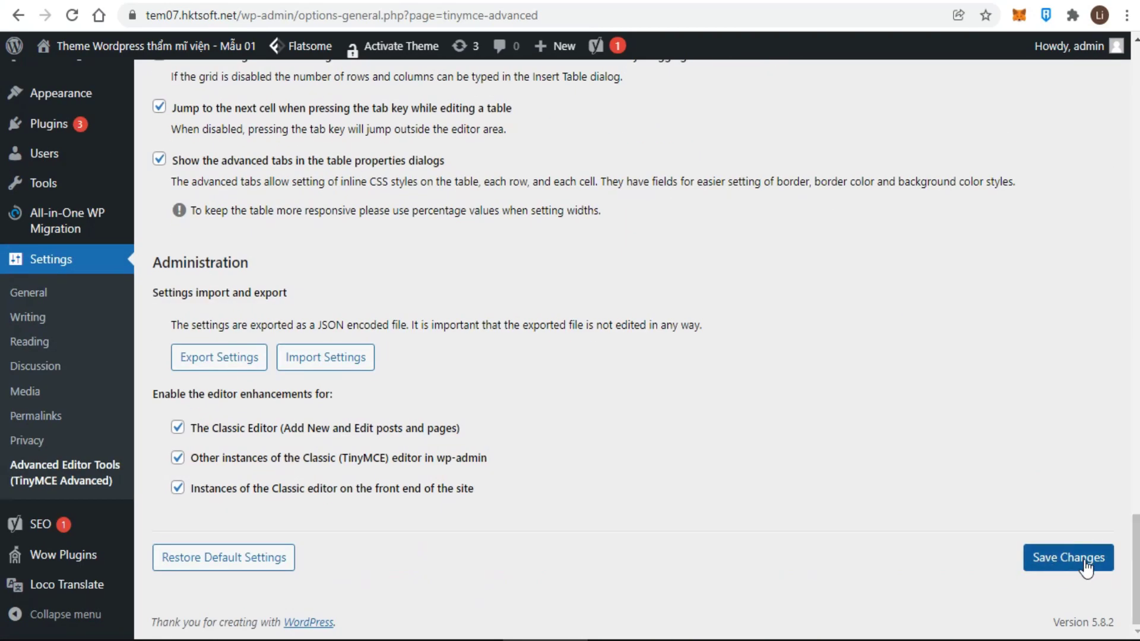
scroll(948, 543, up, 5)
scroll(949, 543, up, 20)
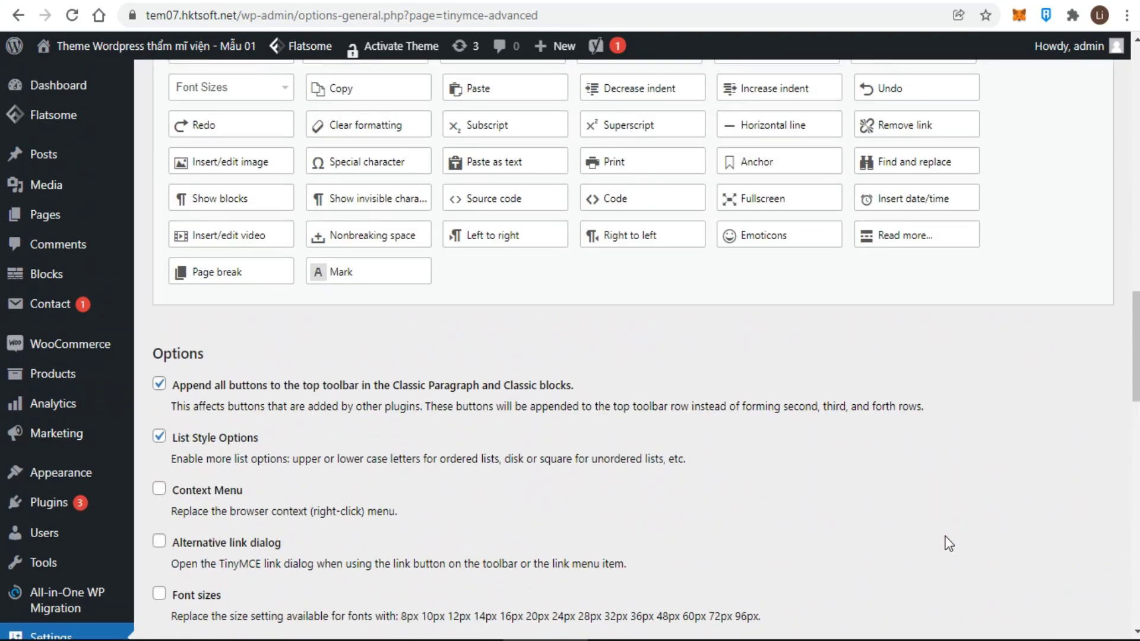
scroll(948, 544, down, 3)
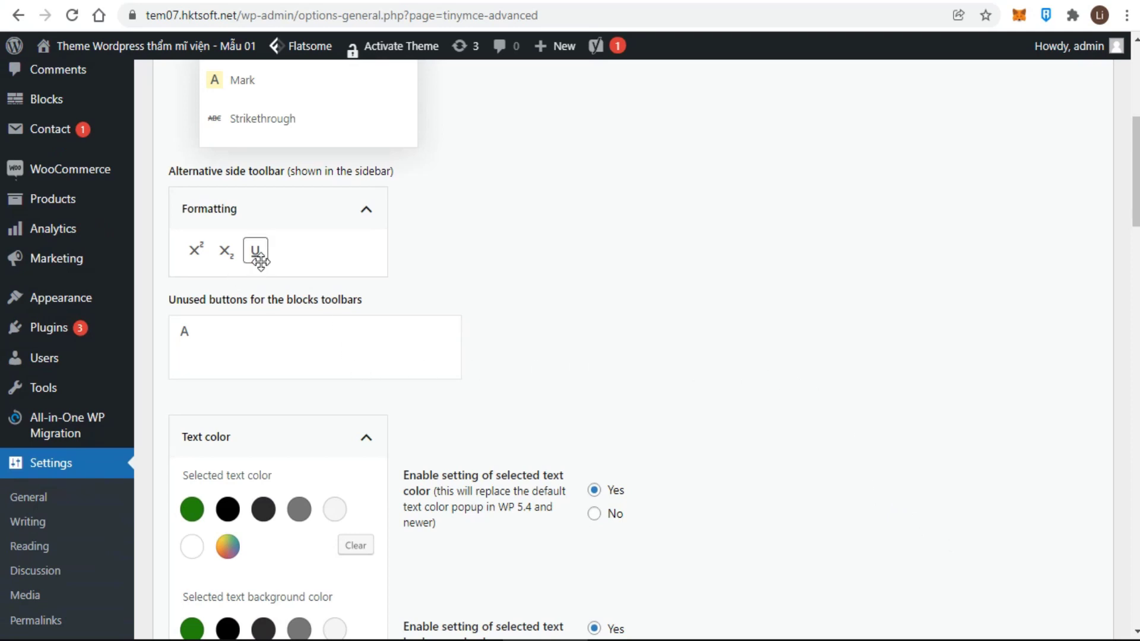
drag(195, 250, 213, 331)
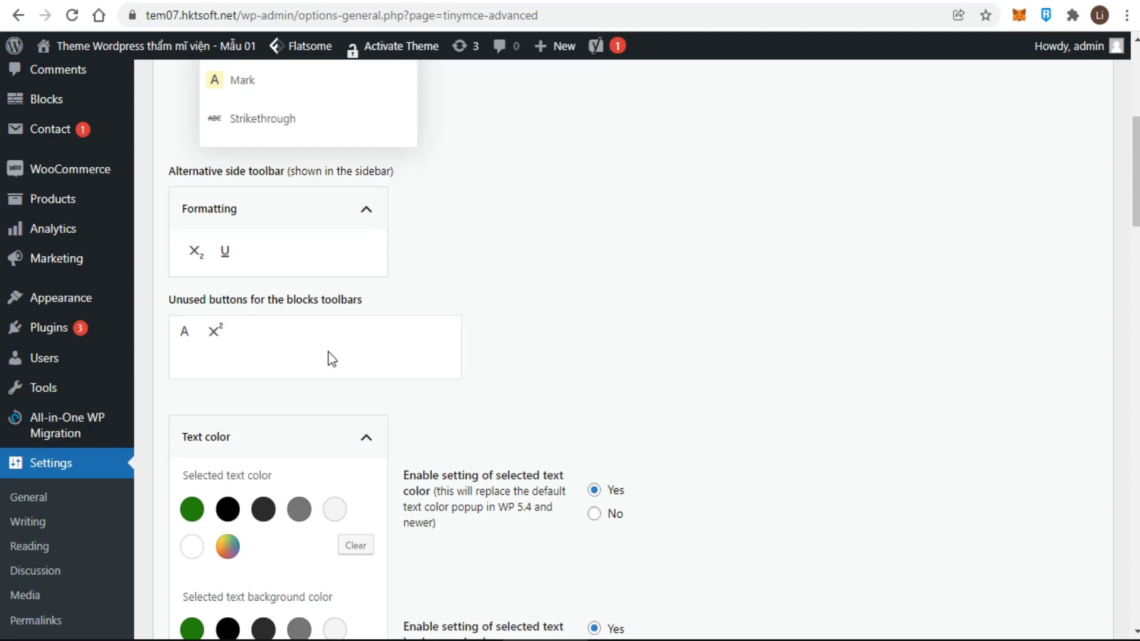
Set both selected text color and background color settings to No
click(594, 515)
scroll(601, 434, down, 5)
click(593, 390)
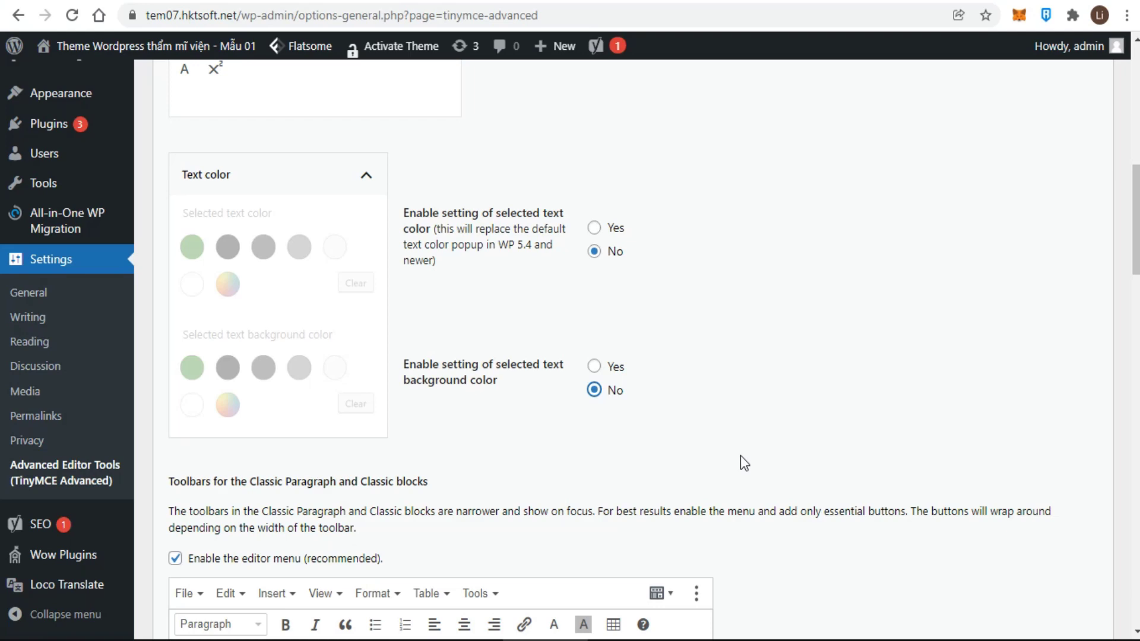
Toggle the Classic blocks editor menu off and back on
scroll(712, 453, down, 5)
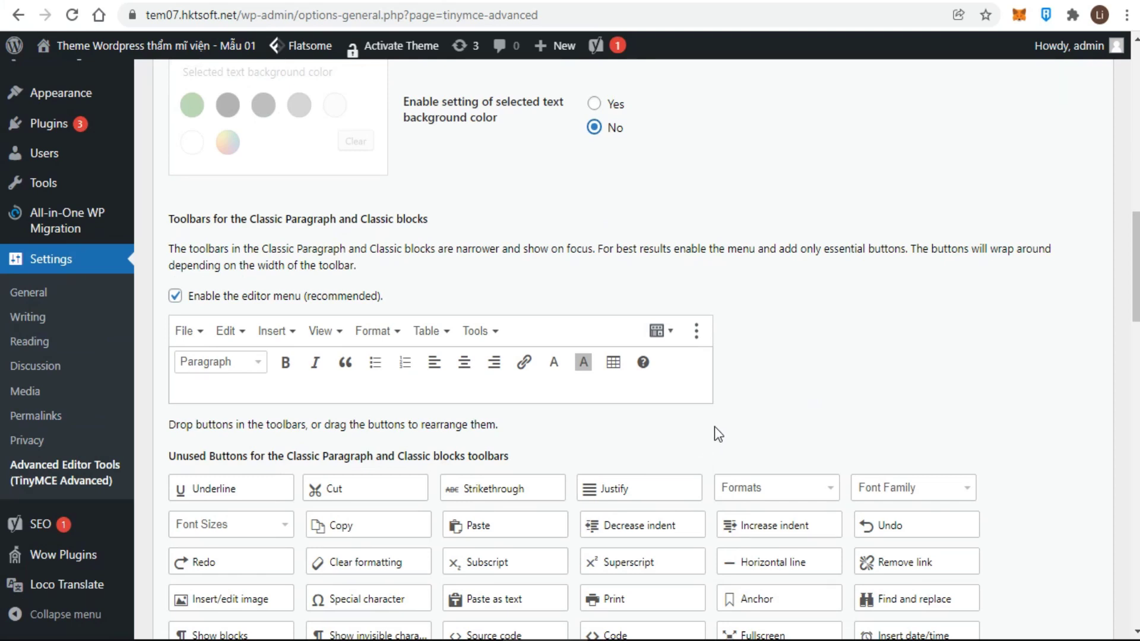
click(176, 304)
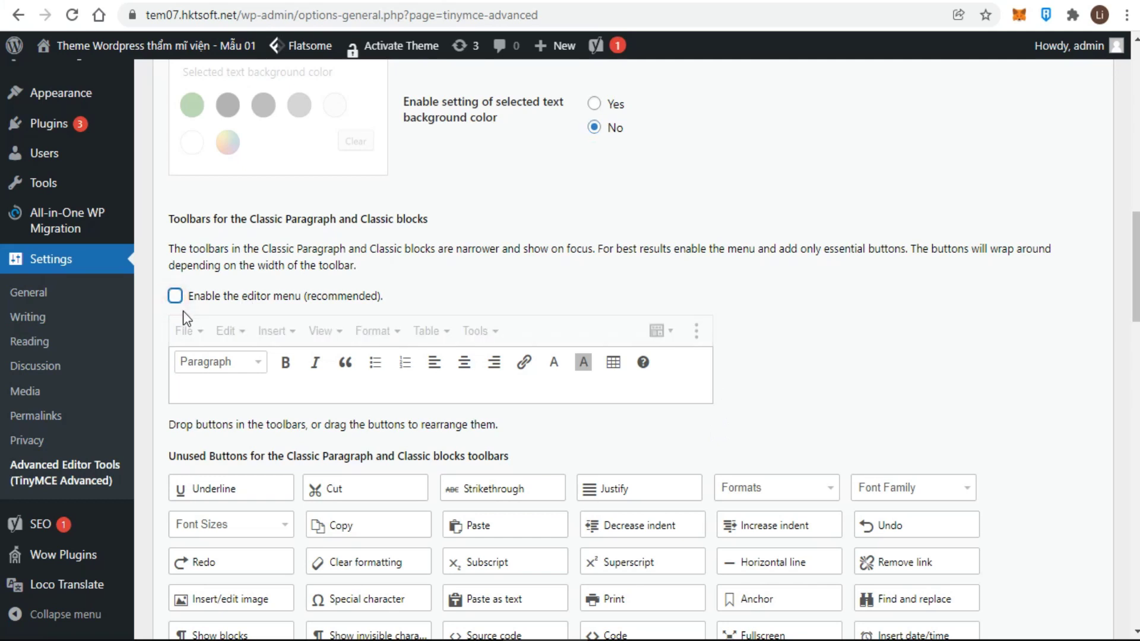
click(178, 304)
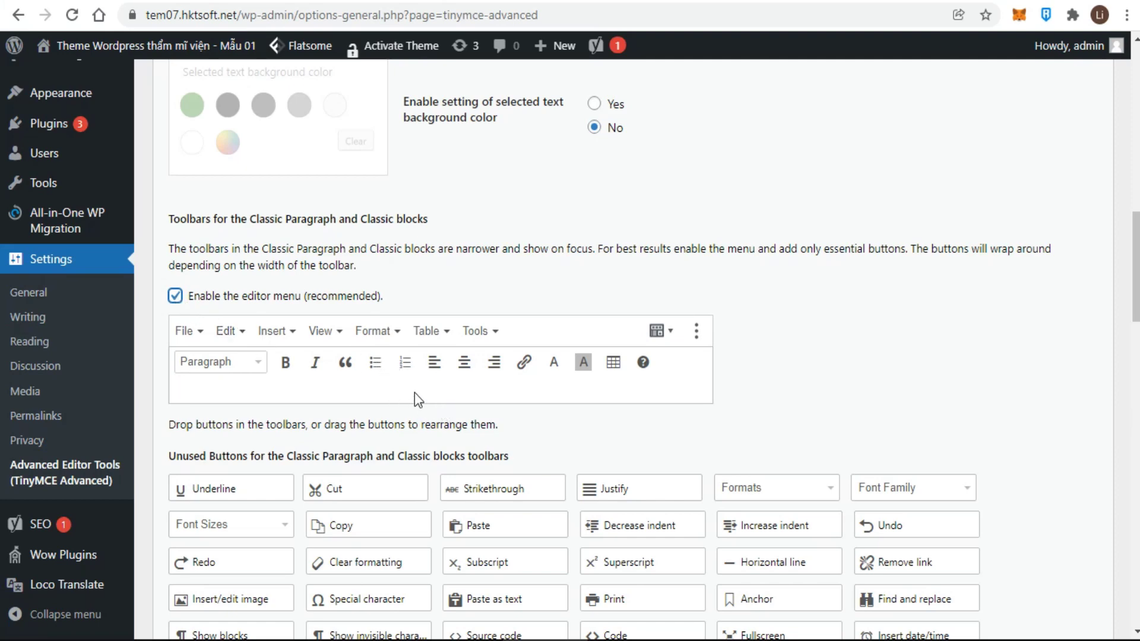
Drag Table from the Classic Paragraph toolbar to Unused Buttons, then back into the toolbar
scroll(416, 393, down, 2)
scroll(415, 393, down, 2)
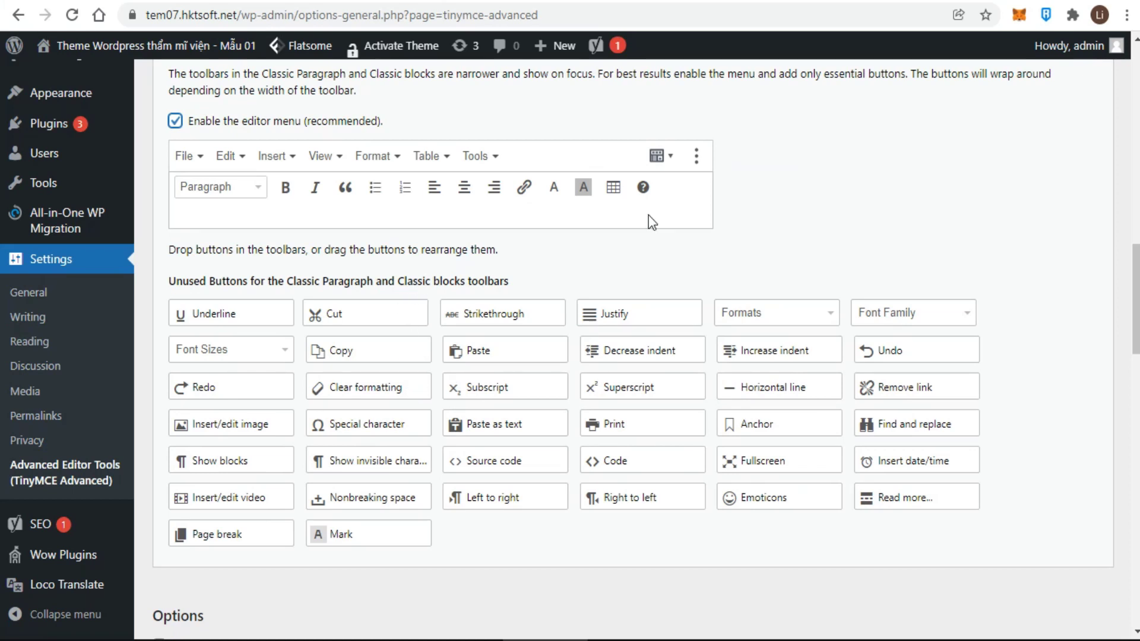
drag(614, 187, 760, 502)
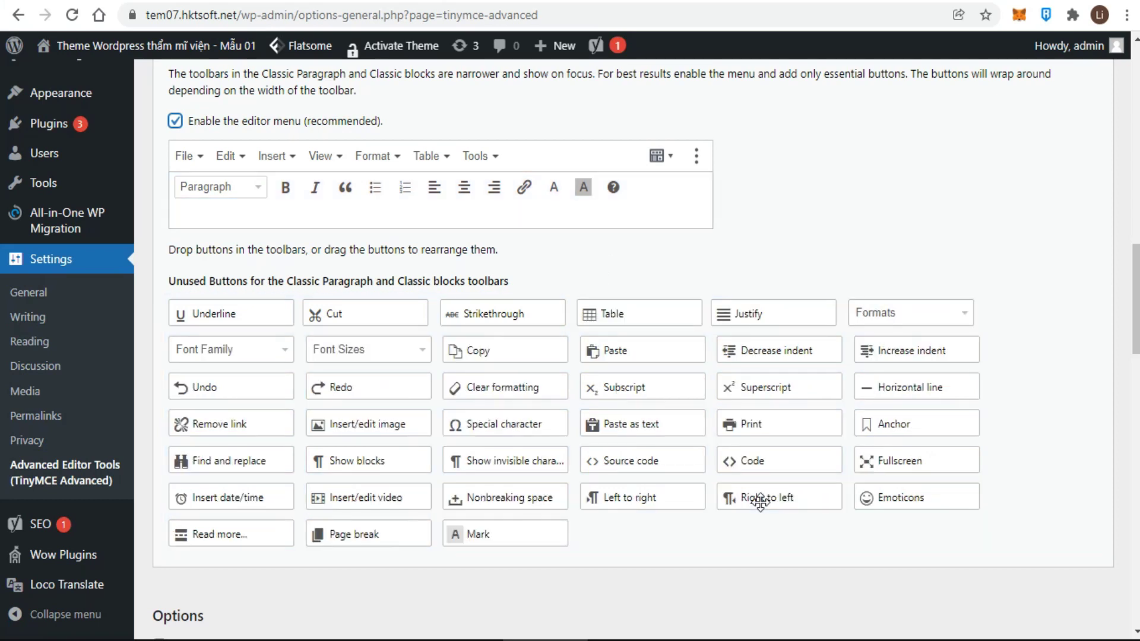
drag(625, 319, 614, 189)
scroll(581, 127, down, 4)
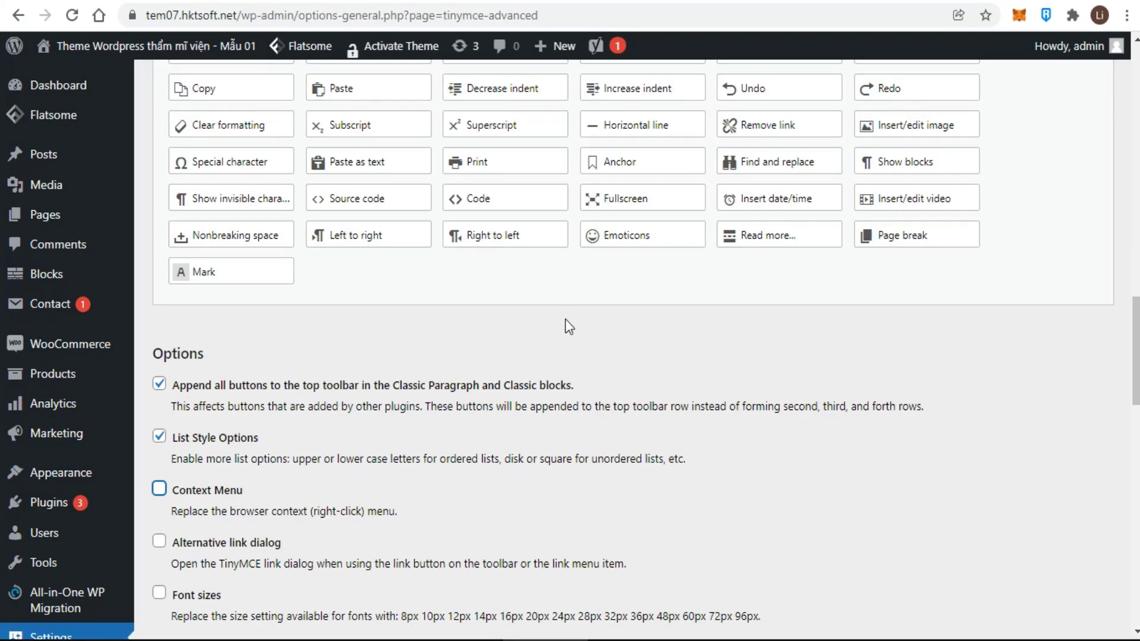
Toggle appending buttons to the top toolbar and List Style Options off and back on
scroll(565, 320, down, 4)
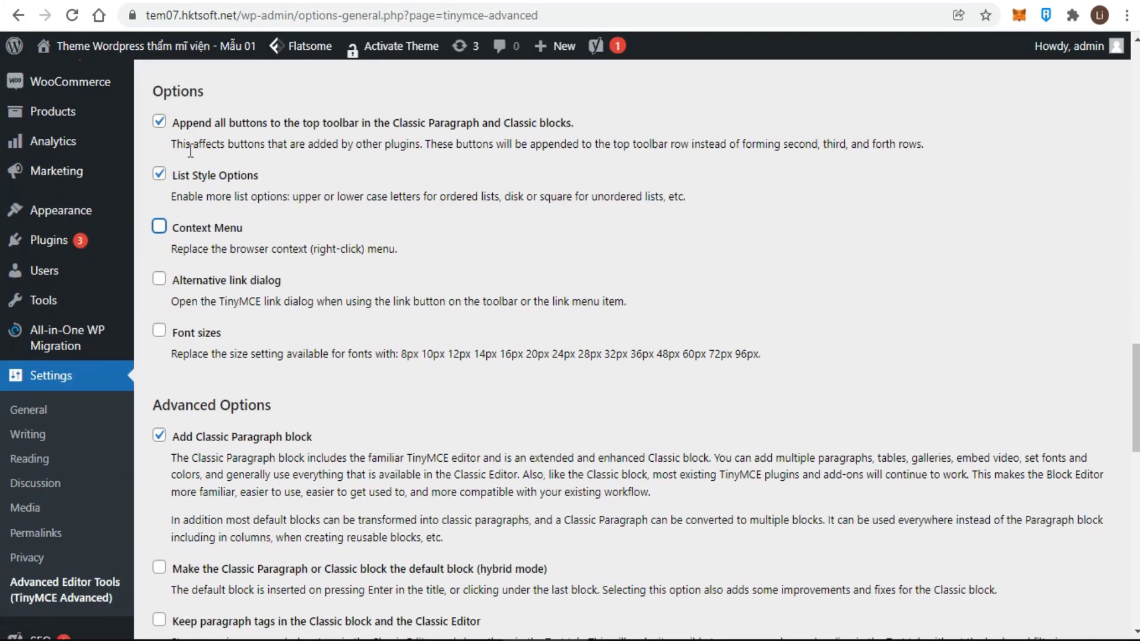
click(159, 121)
click(160, 121)
click(159, 174)
click(159, 174)
Enable Context Menu and Alternative link dialog, keeping Add Classic Paragraph block on
click(159, 232)
click(158, 279)
scroll(237, 267, down, 3)
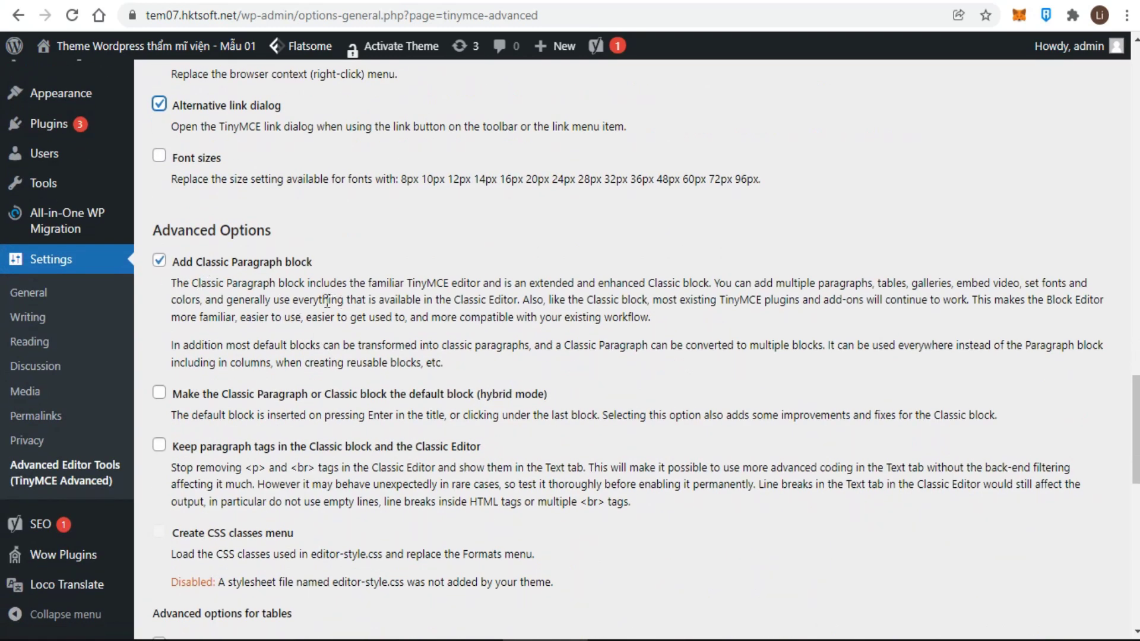
click(160, 262)
click(159, 261)
Save the Advanced Editor Tools settings with Save Changes
scroll(332, 303, down, 3)
scroll(335, 303, down, 4)
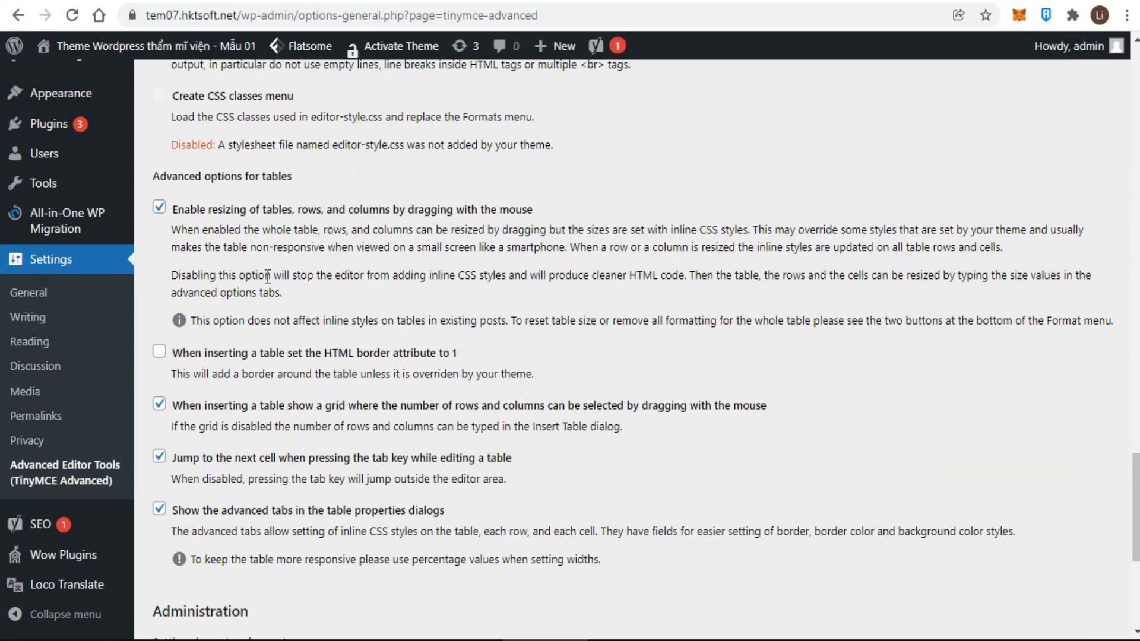
scroll(268, 274, down, 6)
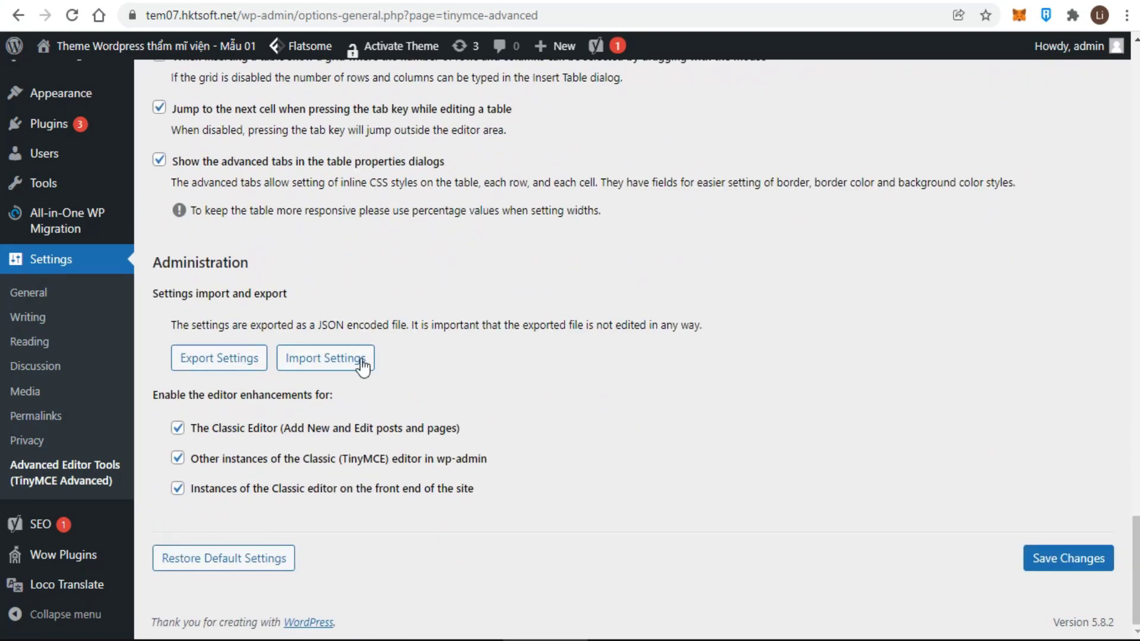
click(1086, 560)
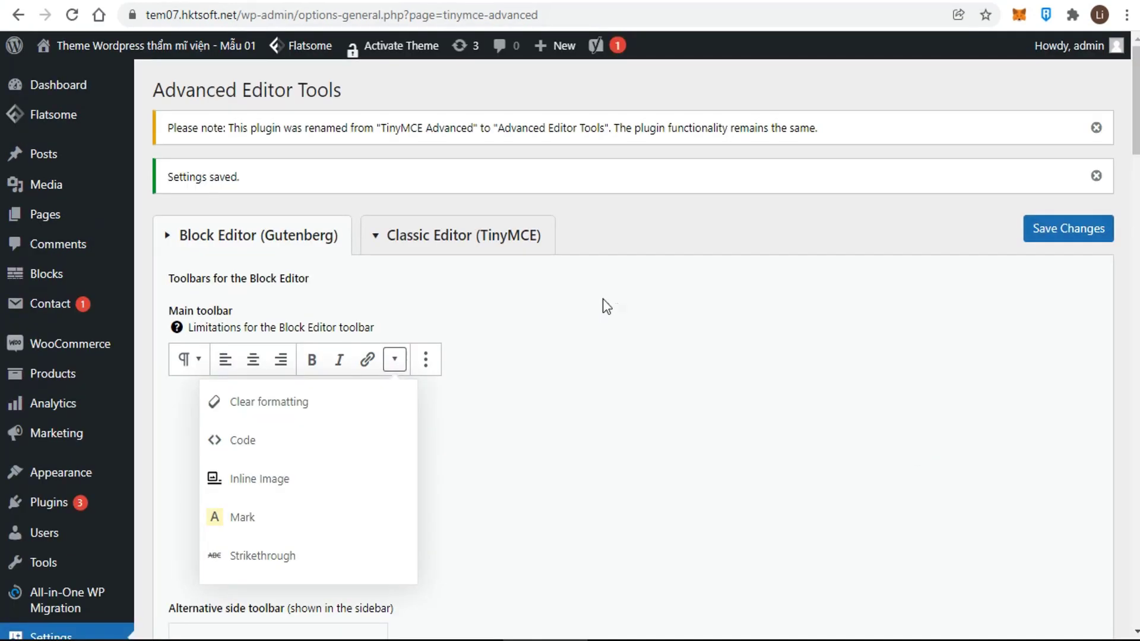
Show the Classic Editor (TinyMCE) settings and toggle the editor menu off and on
click(484, 220)
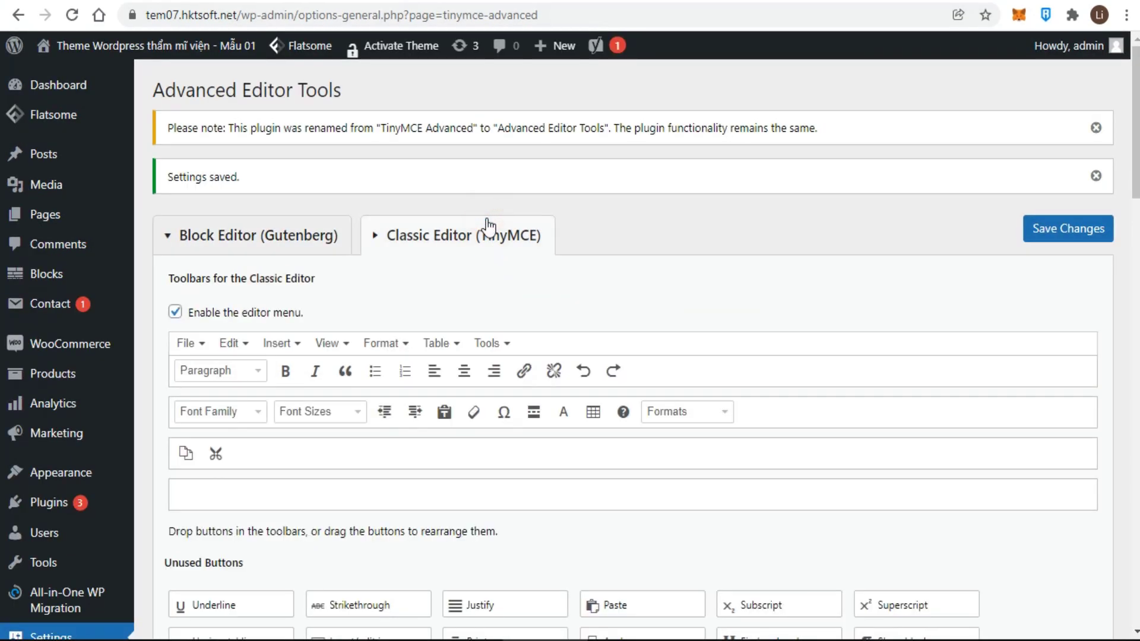
click(176, 313)
click(176, 313)
Add Paste to the third toolbar row and move Formats into Unused Buttons
scroll(438, 404, down, 2)
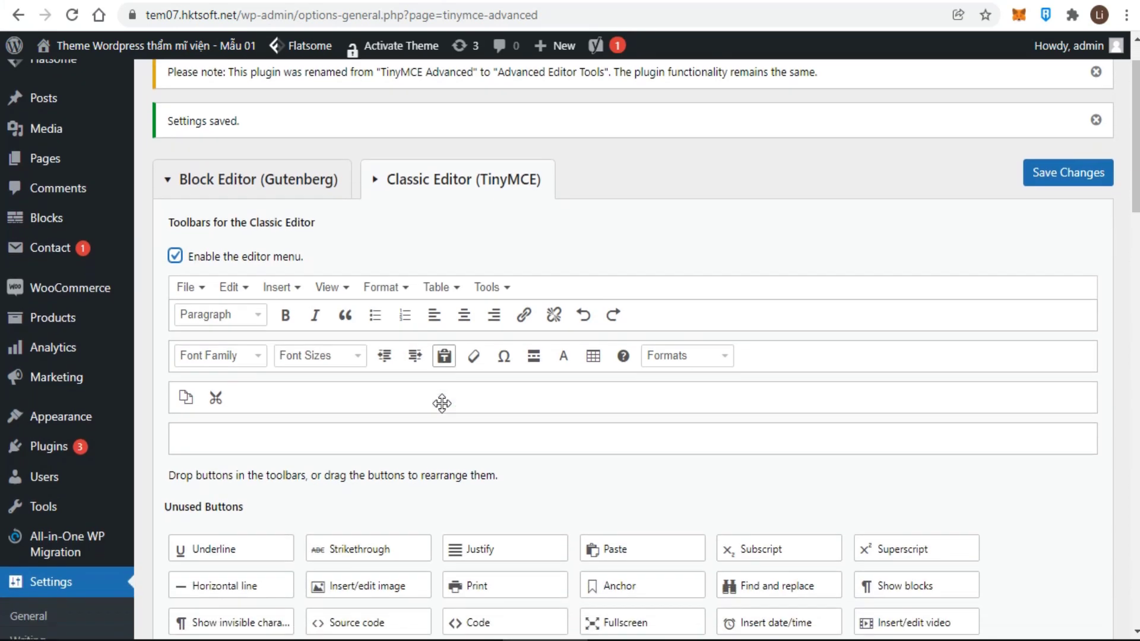
scroll(442, 403, down, 1)
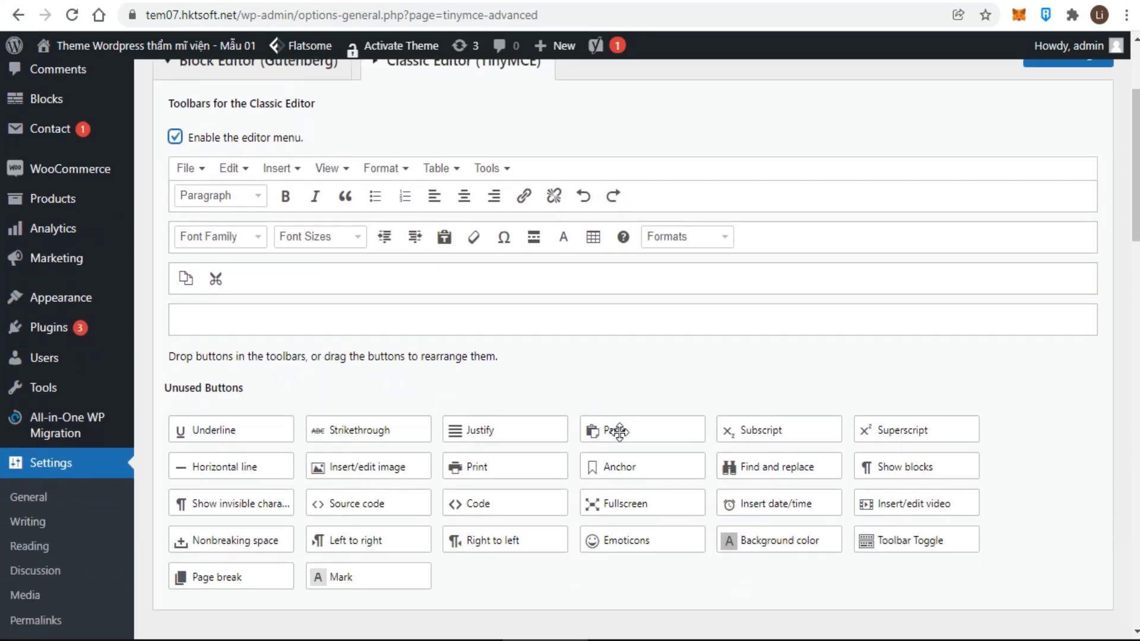
drag(618, 430, 503, 297)
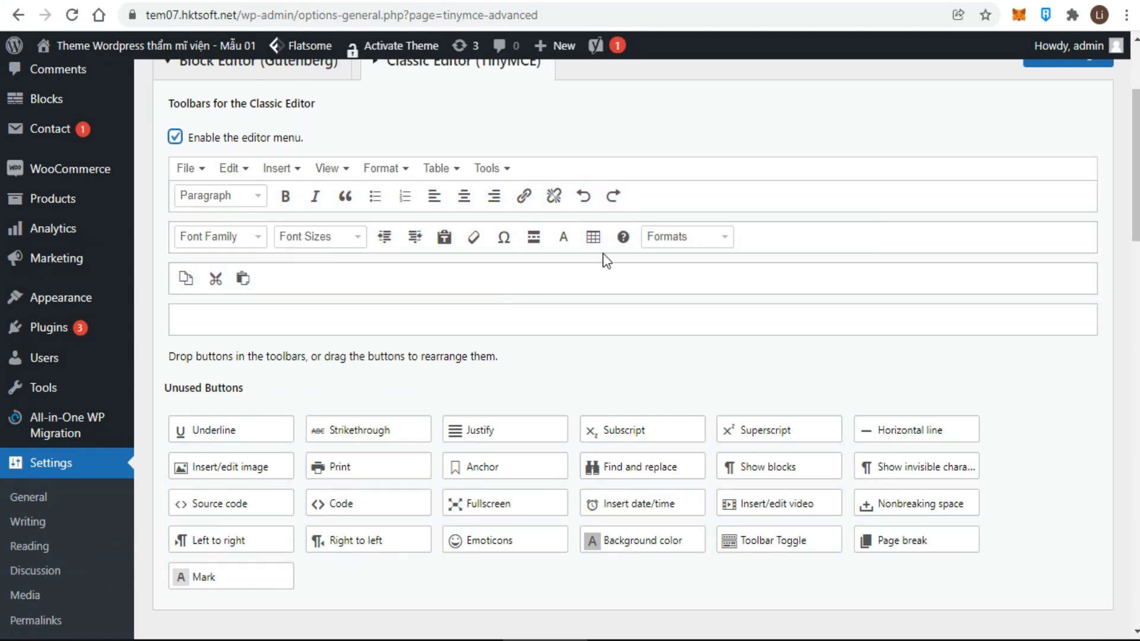
drag(674, 255, 683, 414)
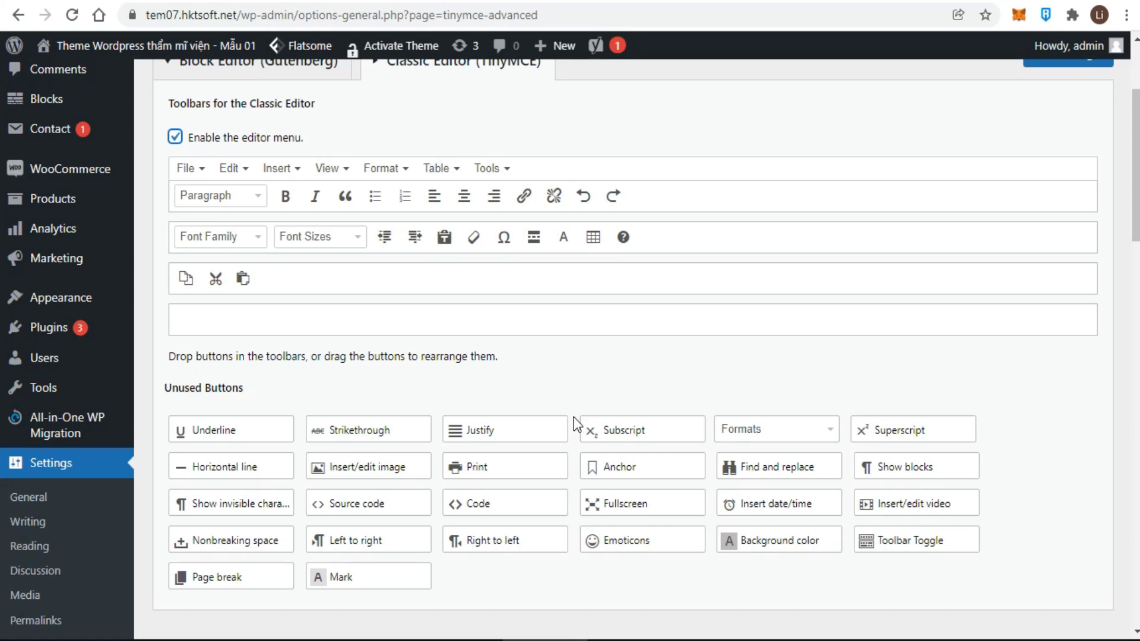
scroll(575, 424, up, 3)
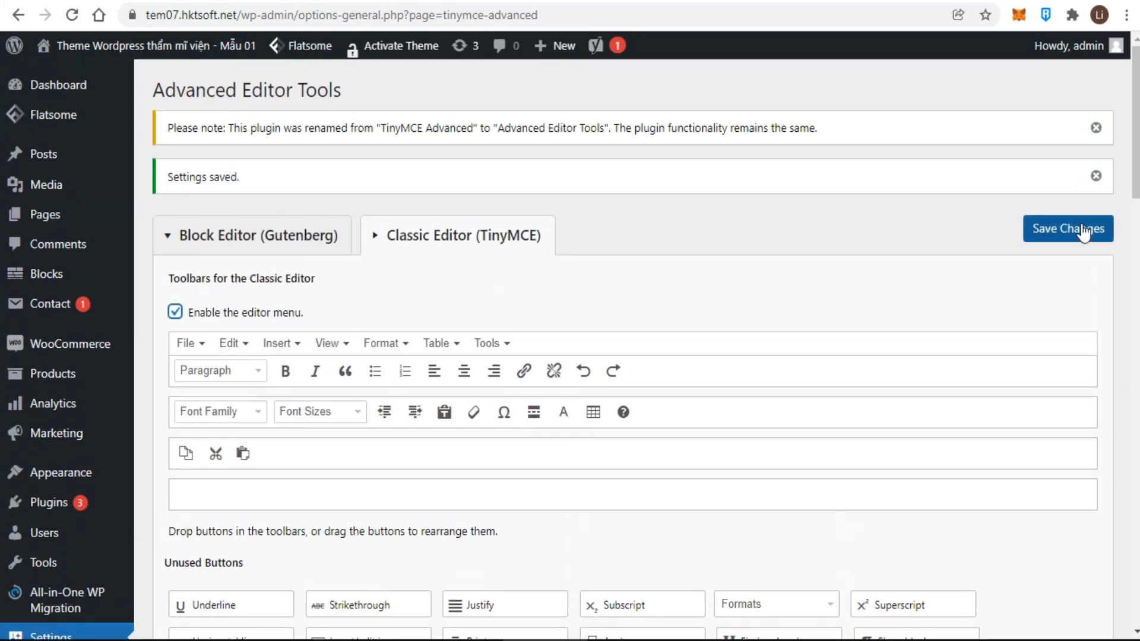
Toggle appending buttons to the top toolbar and List Style Options off and back on
scroll(731, 412, down, 6)
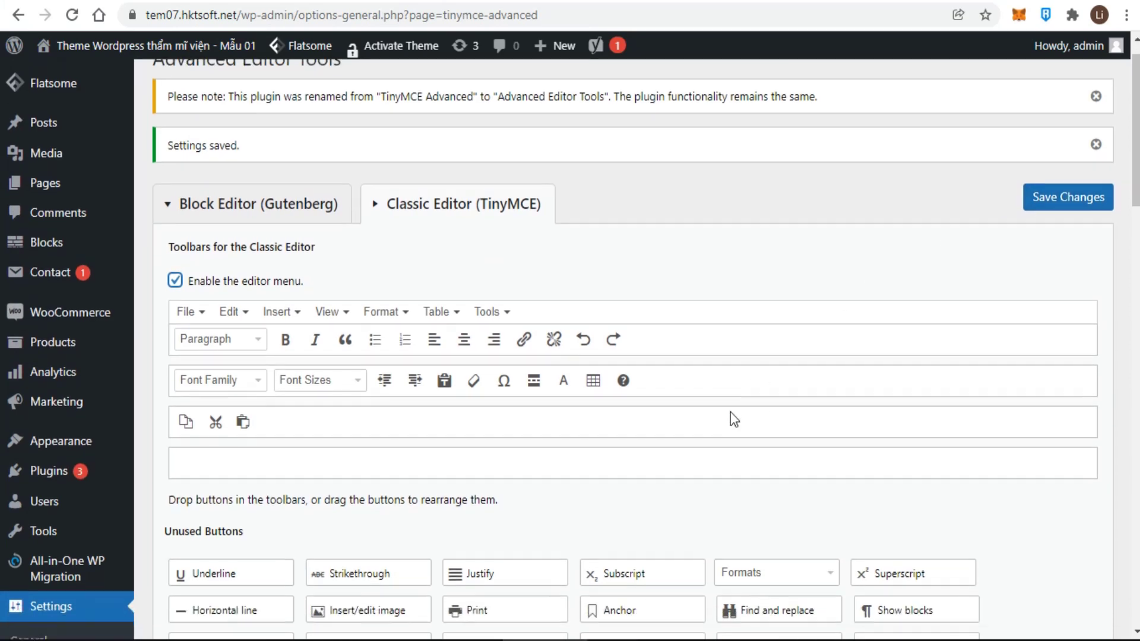
scroll(717, 397, down, 6)
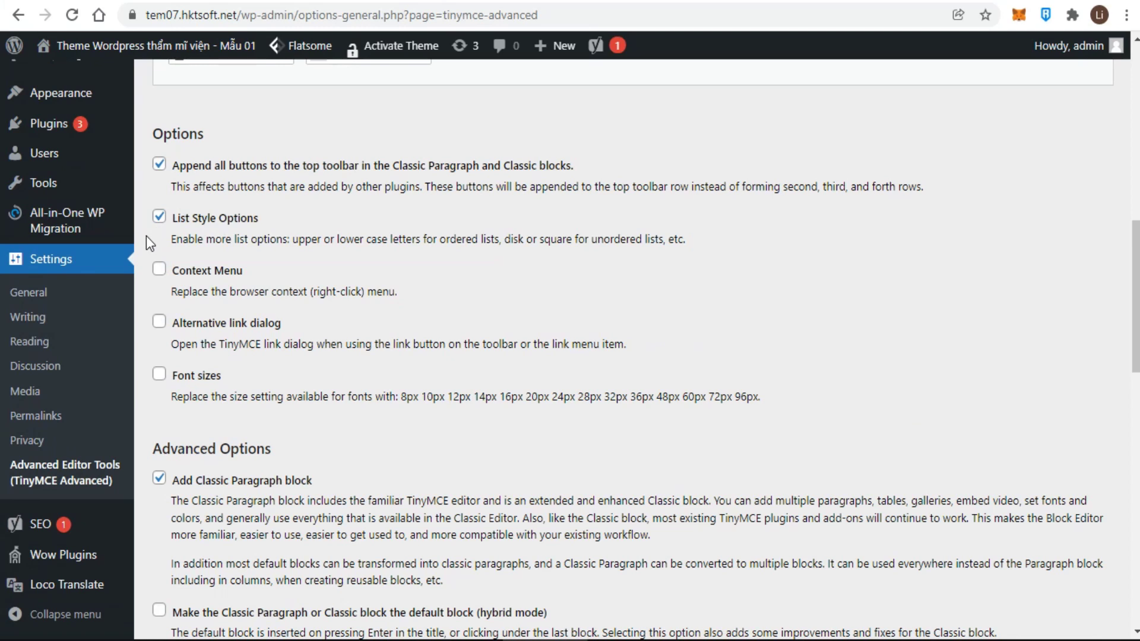
click(159, 165)
click(160, 166)
click(159, 217)
click(159, 218)
Enable Context Menu and Alternative link dialog, leaving Add Classic Paragraph block unchanged
click(159, 271)
click(159, 321)
scroll(237, 386, down, 4)
double_click(160, 216)
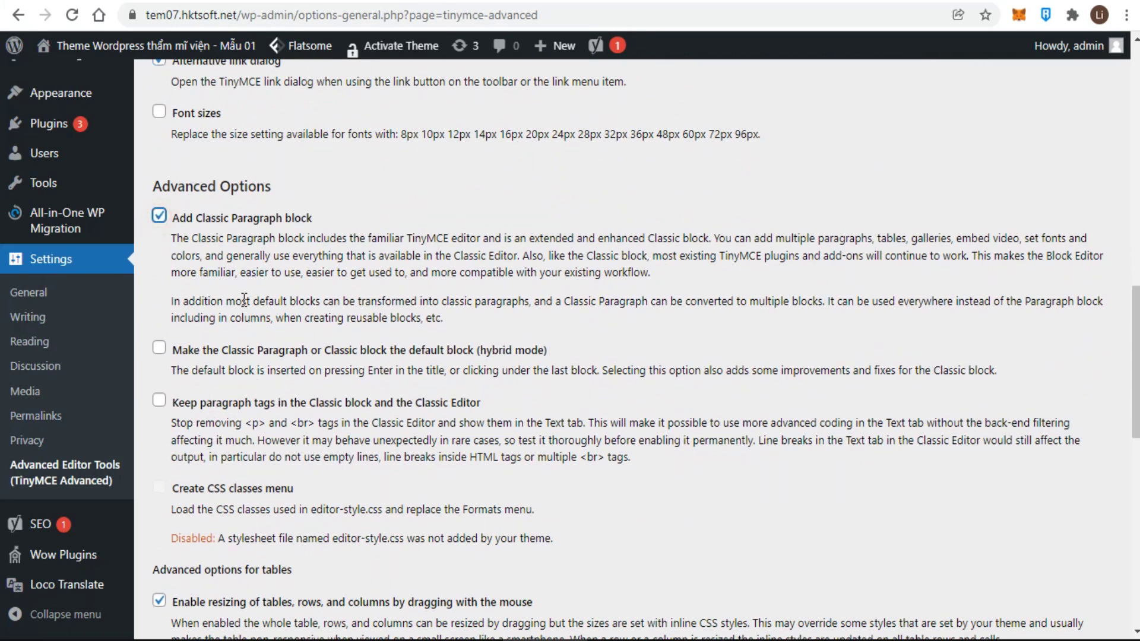
scroll(244, 300, down, 7)
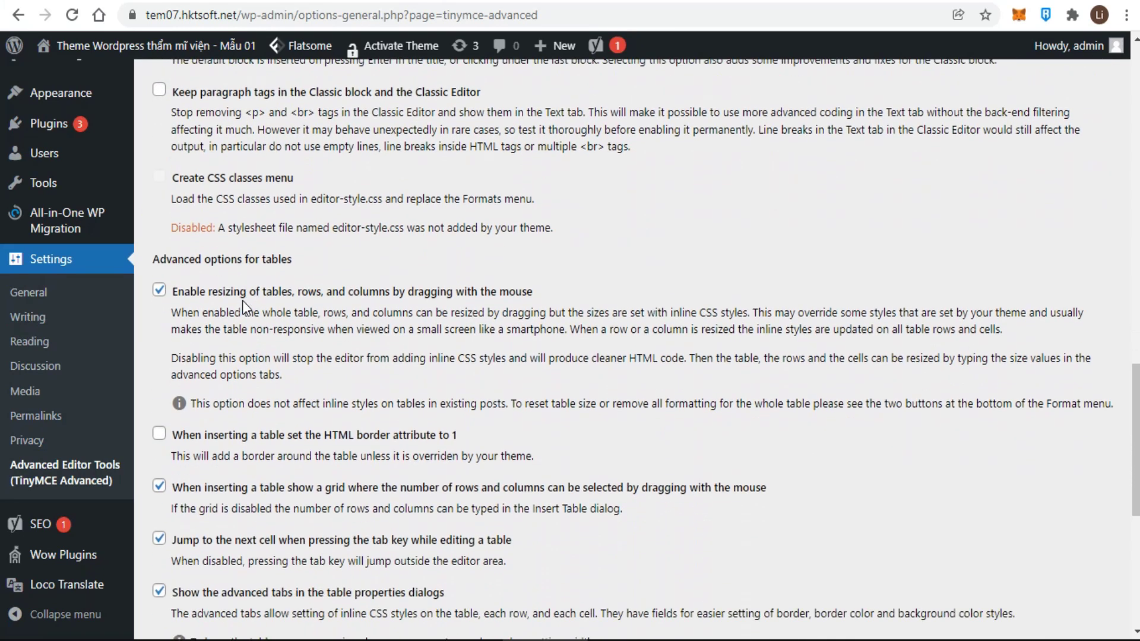
scroll(242, 301, down, 5)
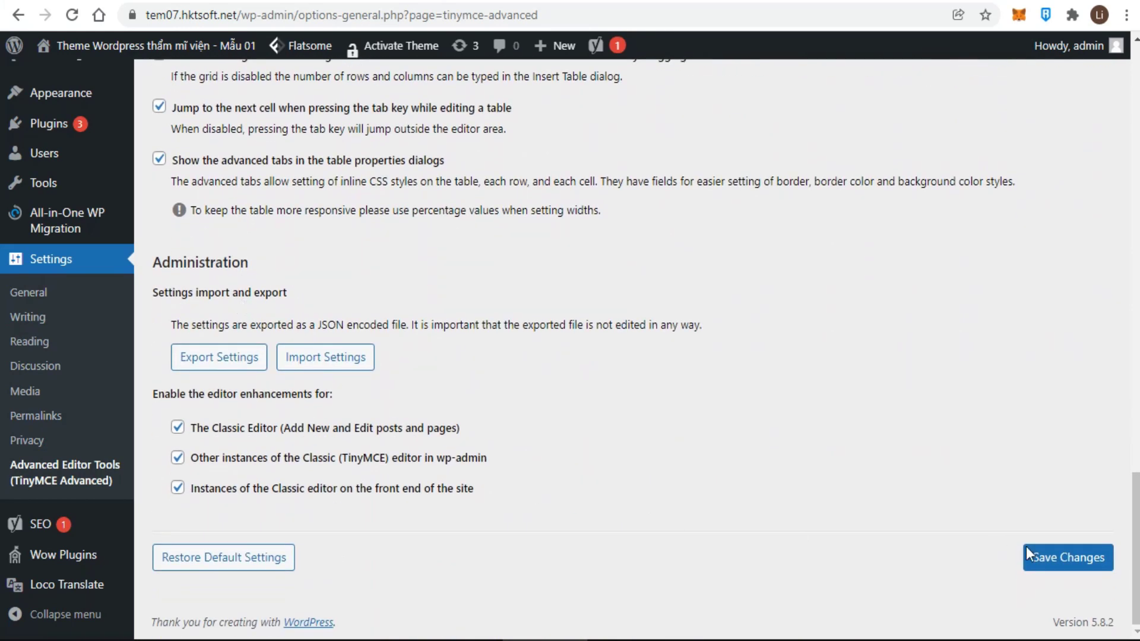